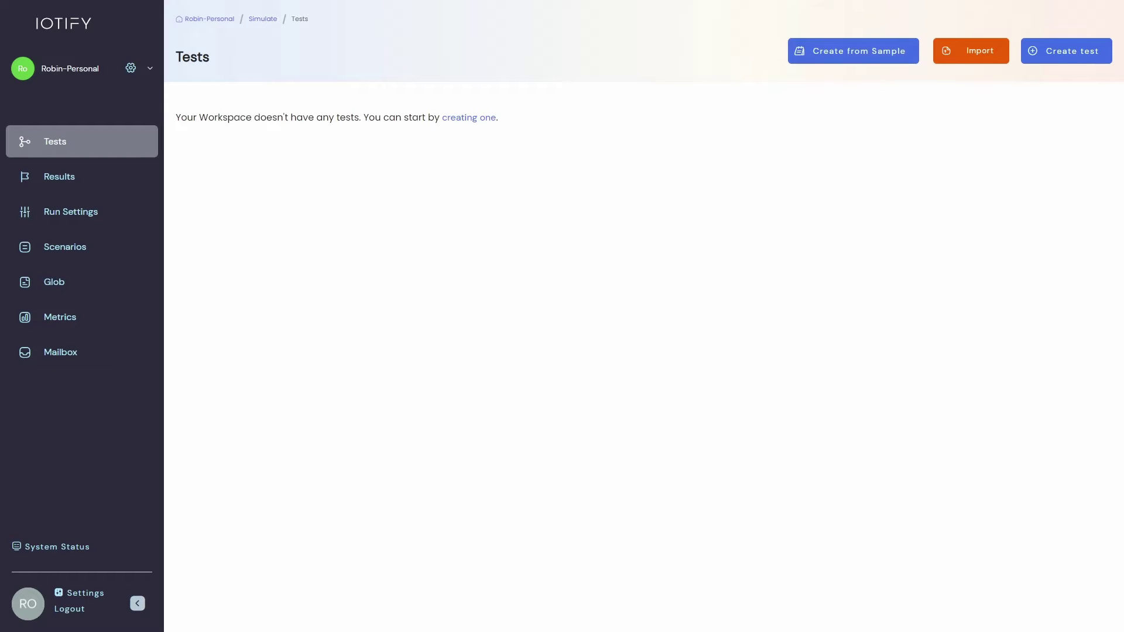
Create a new test from the Coffee Maker sample template.
{"action": "left_click", "coordinate": [858, 54]}
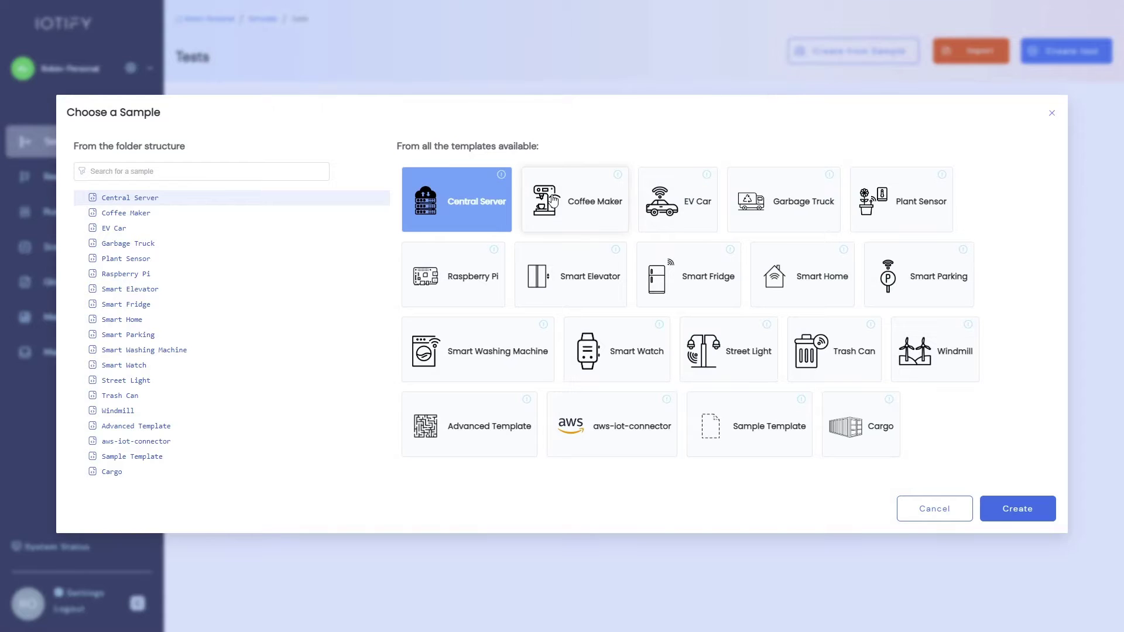
{"action": "left_click", "coordinate": [596, 217]}
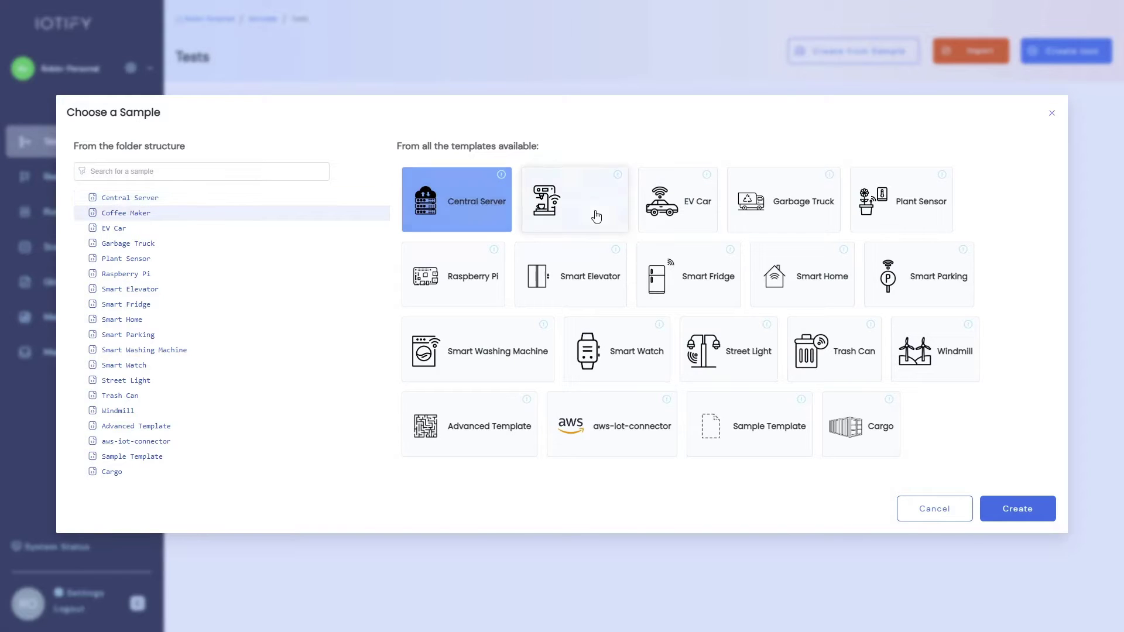
{"action": "left_click", "coordinate": [1050, 518]}
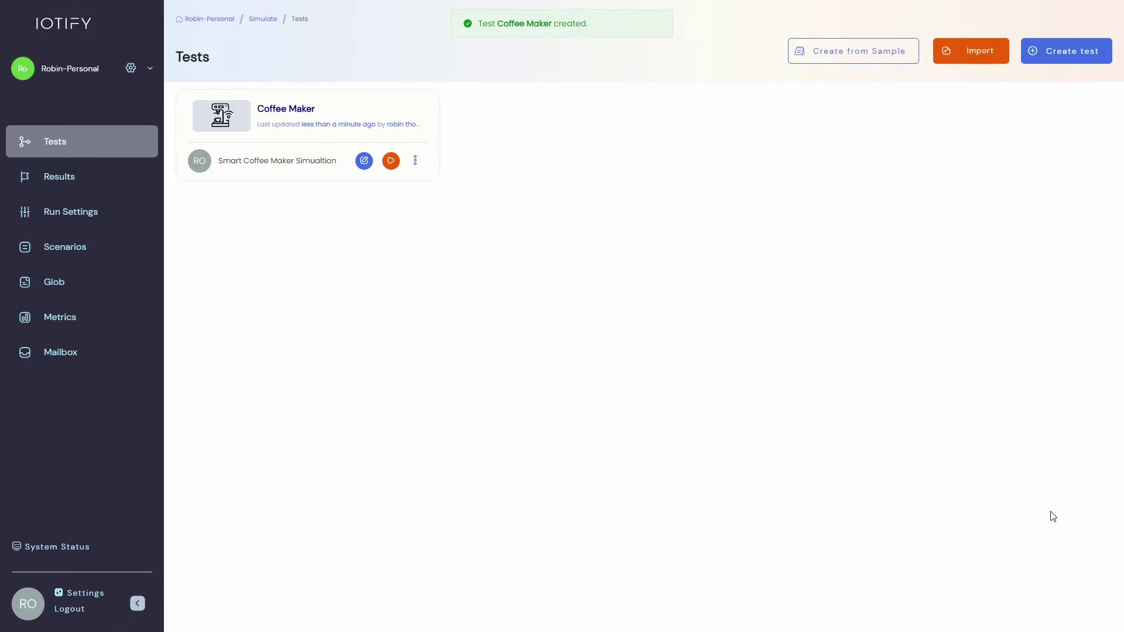
Open the Coffee Maker test in the editor and select the Init state's sender code.
{"action": "left_click", "coordinate": [363, 166]}
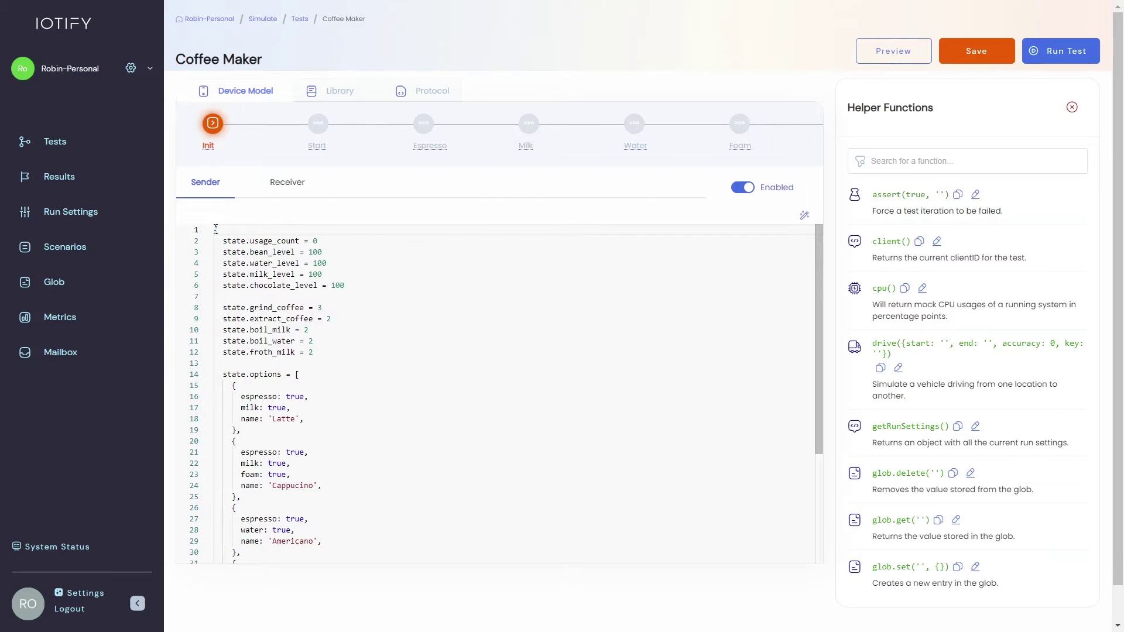
{"action": "left_click_drag", "start_coordinate": [215, 229], "coordinate": [322, 549]}
{"action": "scroll", "coordinate": [408, 418], "scroll_direction": "up", "scroll_amount": 1}
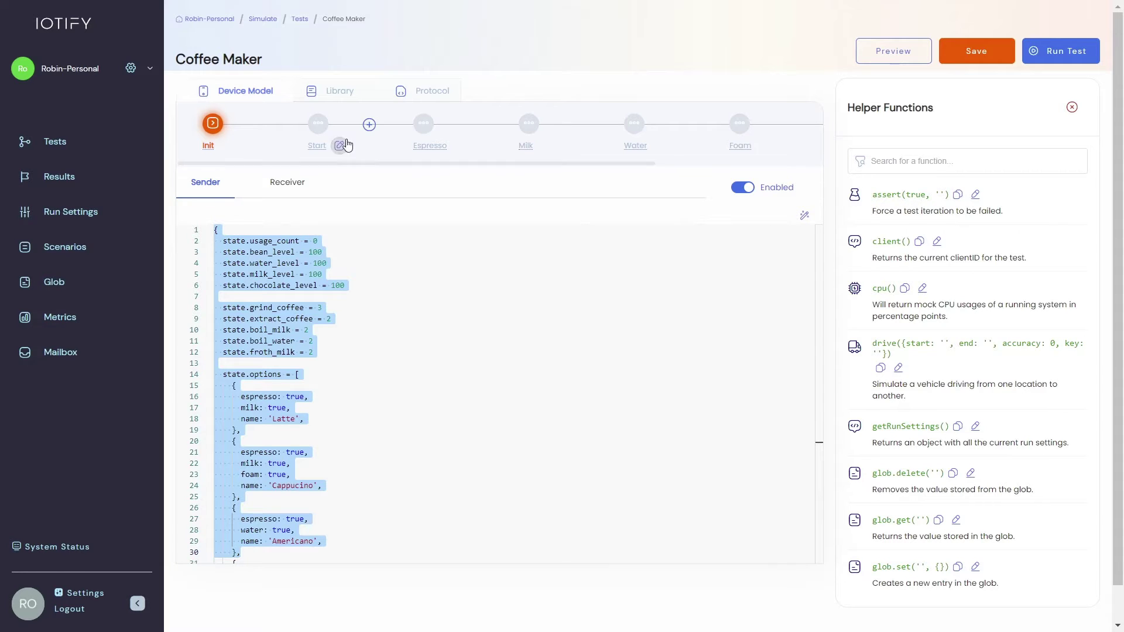
Check the test's libraries, then view its MQTT protocol settings for broker.hivemq.com:1883.
{"action": "left_click", "coordinate": [341, 96]}
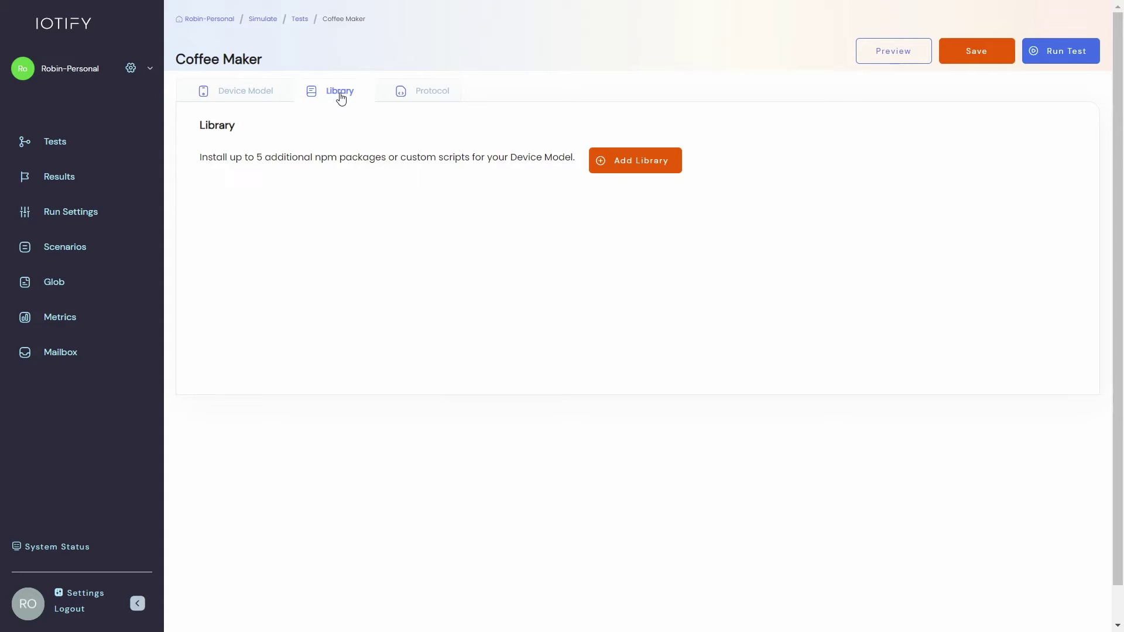
{"action": "left_click", "coordinate": [419, 102]}
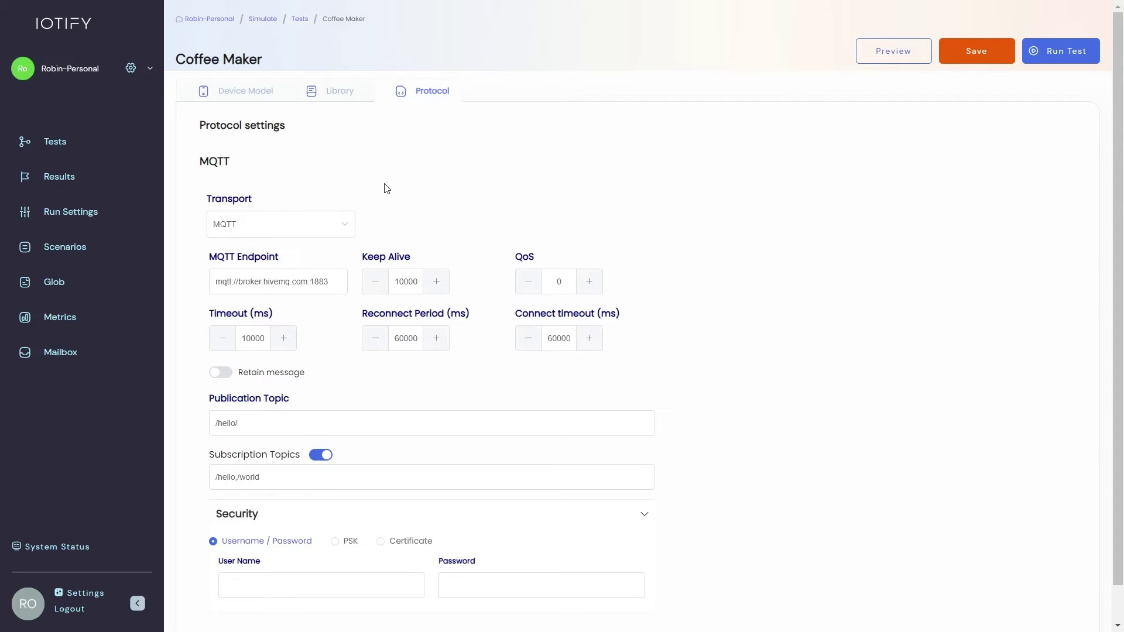
Go from the Run Test drawer to the Run Settings list showing only Default.
{"action": "left_click", "coordinate": [1075, 63]}
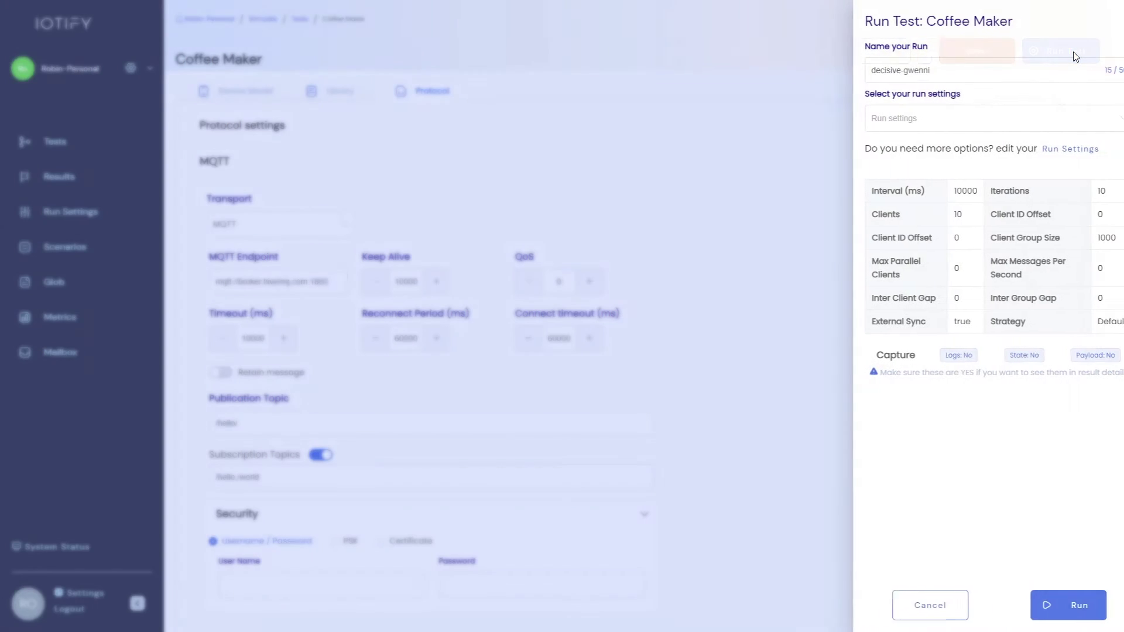
{"action": "left_click", "coordinate": [1047, 157]}
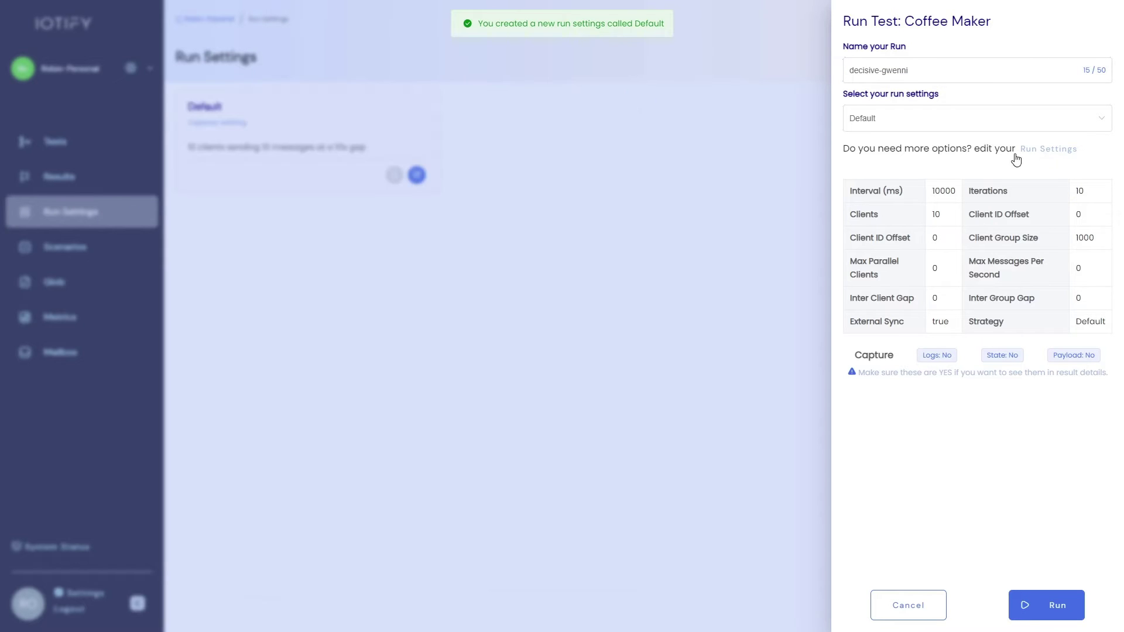
{"action": "left_click", "coordinate": [637, 178]}
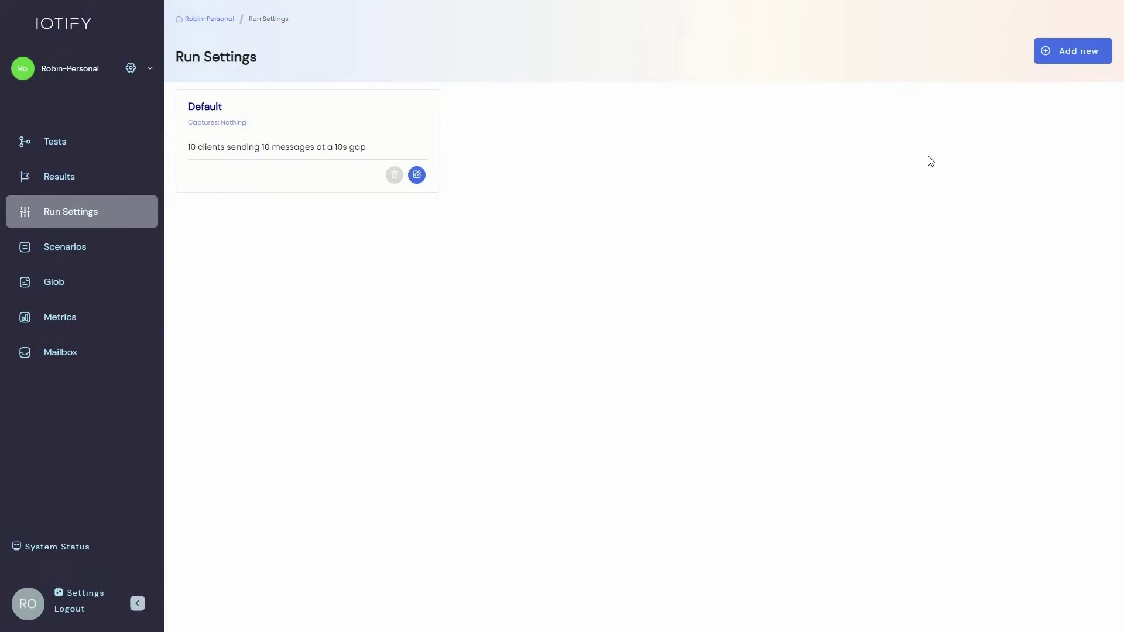
Add and save run setting 'coffee-maker-RS' with 3000 ms interval and Logs, State, Payload enabled.
{"action": "left_click", "coordinate": [1087, 50]}
{"action": "key", "text": "ctrl+a"}
{"action": "type", "text": "coffee-maker-RS"}
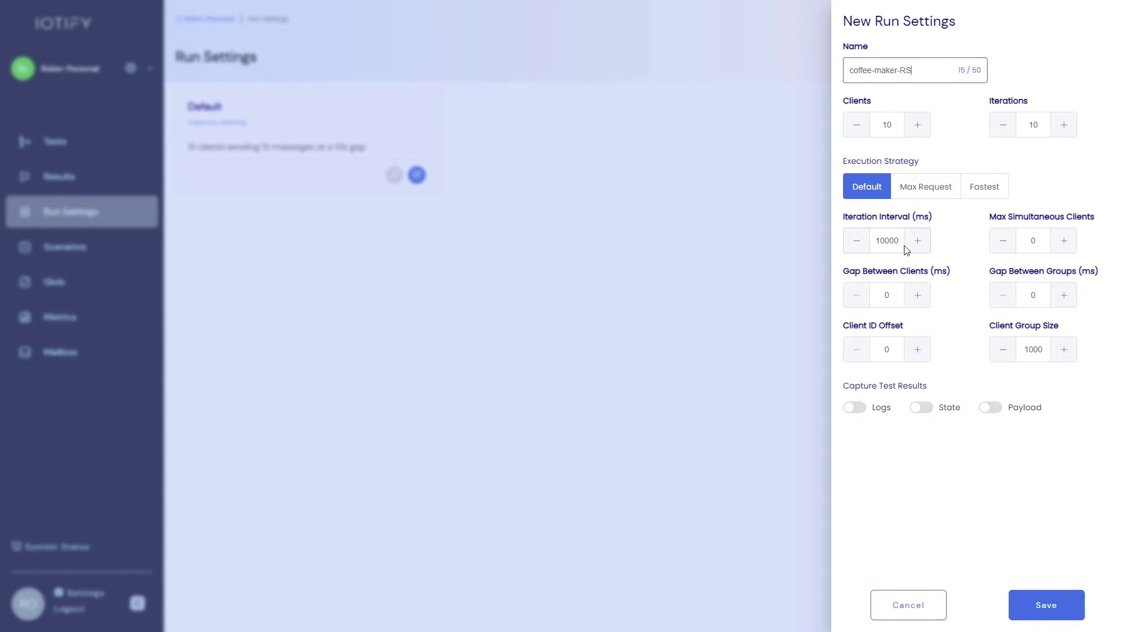
{"action": "left_click_drag", "start_coordinate": [897, 241], "coordinate": [863, 241]}
{"action": "type", "text": "3000"}
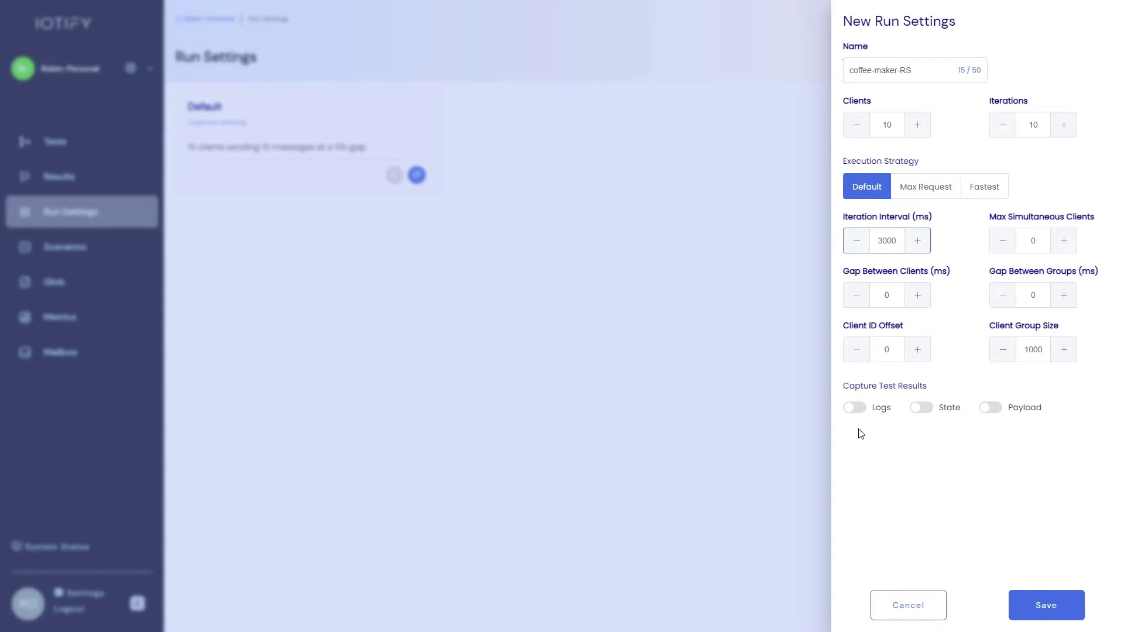
{"action": "left_click", "coordinate": [870, 411]}
{"action": "left_click", "coordinate": [925, 411]}
{"action": "left_click", "coordinate": [996, 415]}
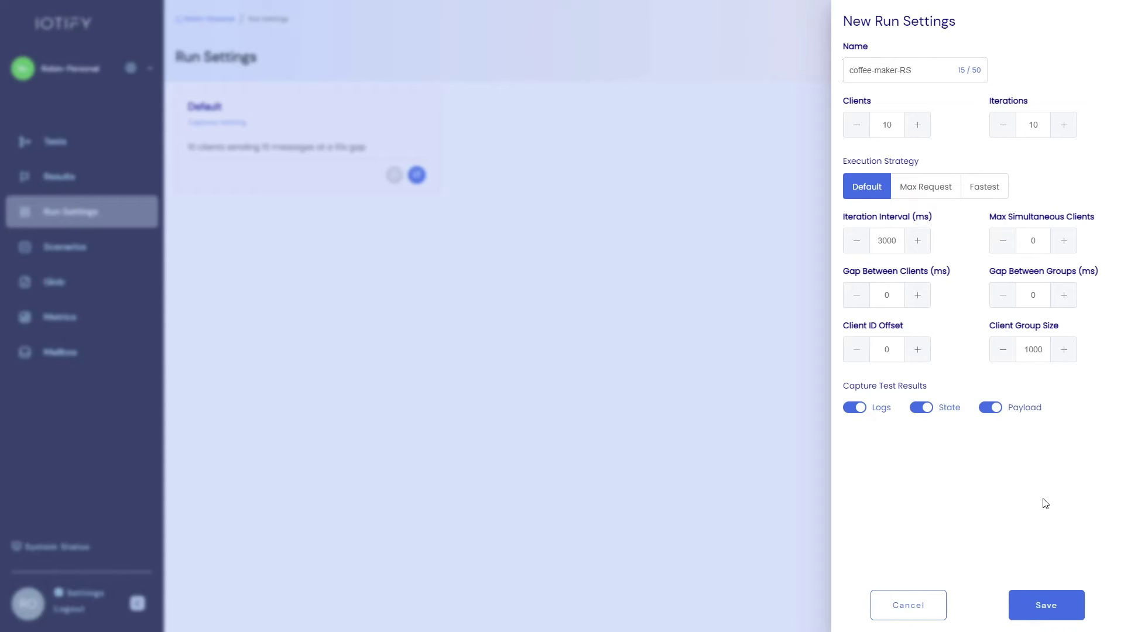
{"action": "left_click", "coordinate": [1050, 603]}
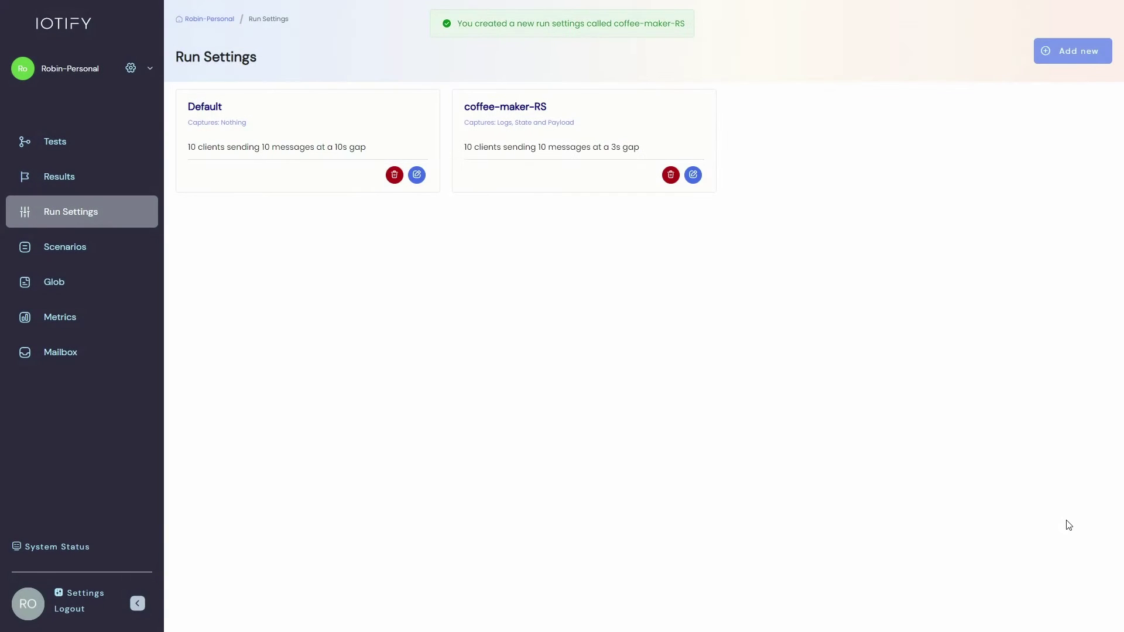
Launch the Coffee Maker test from the Tests list using the coffee-maker-RS run setting.
{"action": "left_click", "coordinate": [81, 153]}
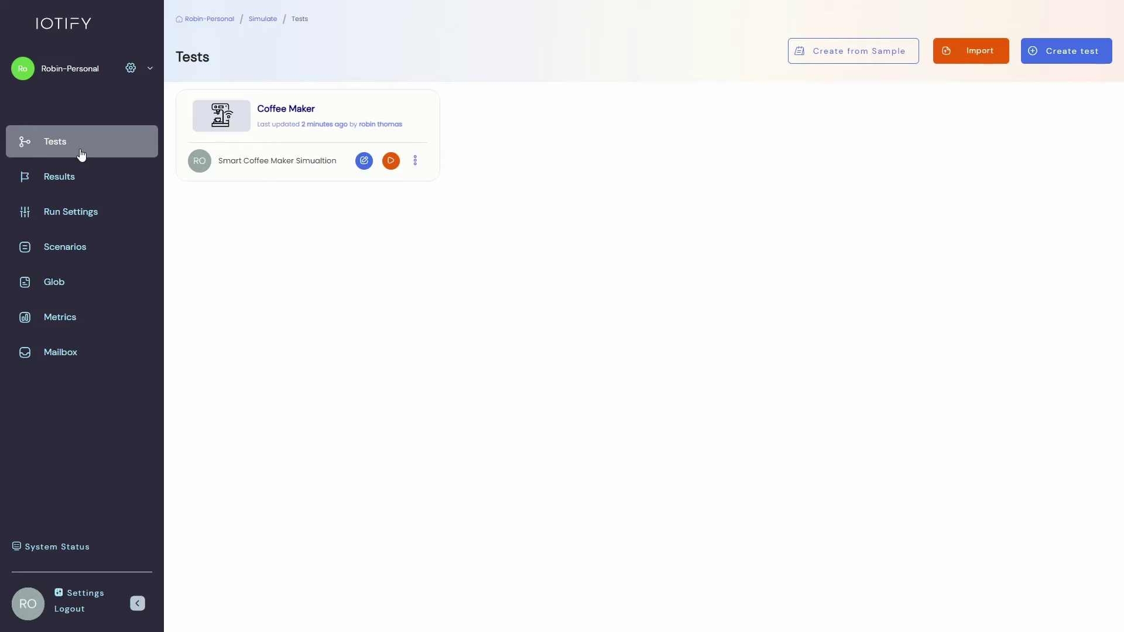
{"action": "left_click", "coordinate": [390, 162]}
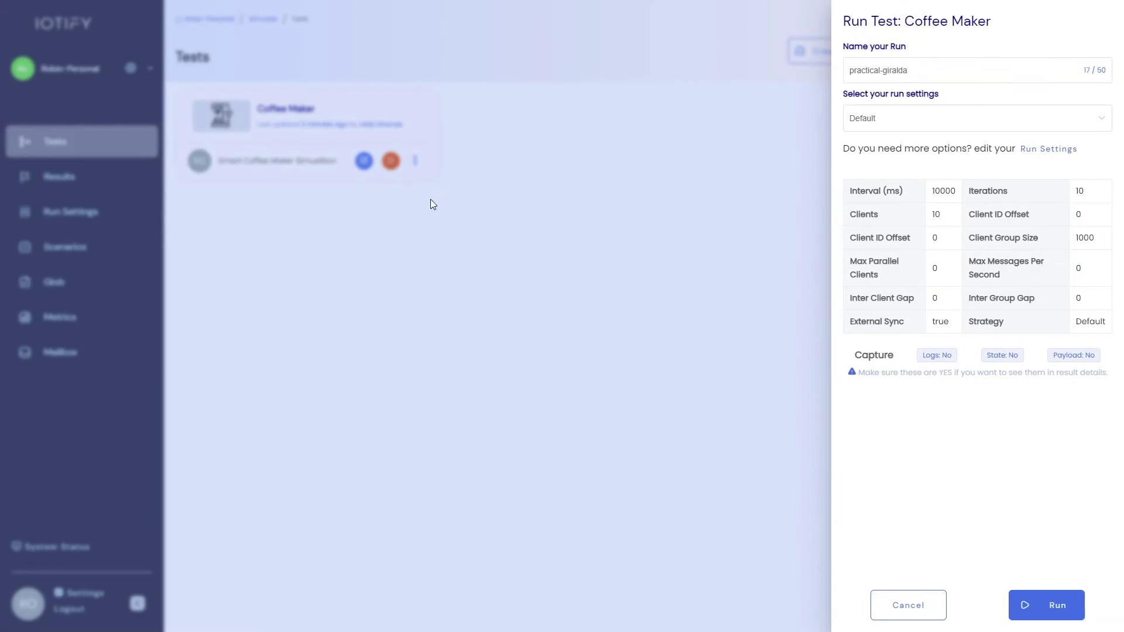
{"action": "left_click", "coordinate": [923, 129]}
{"action": "left_click", "coordinate": [919, 171]}
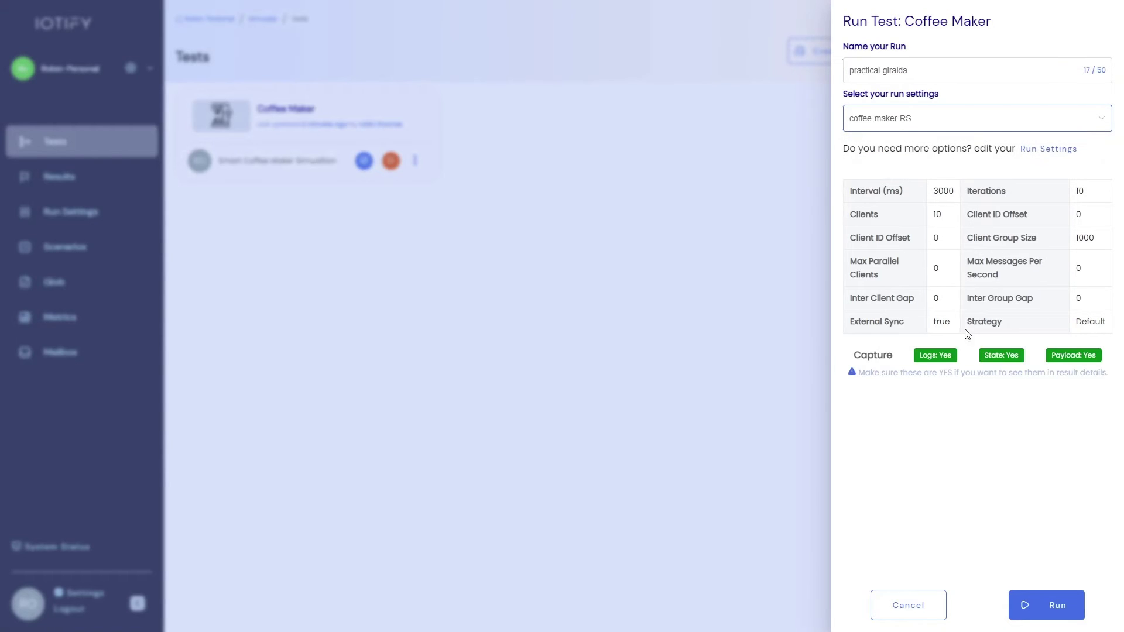
{"action": "left_click", "coordinate": [1048, 609]}
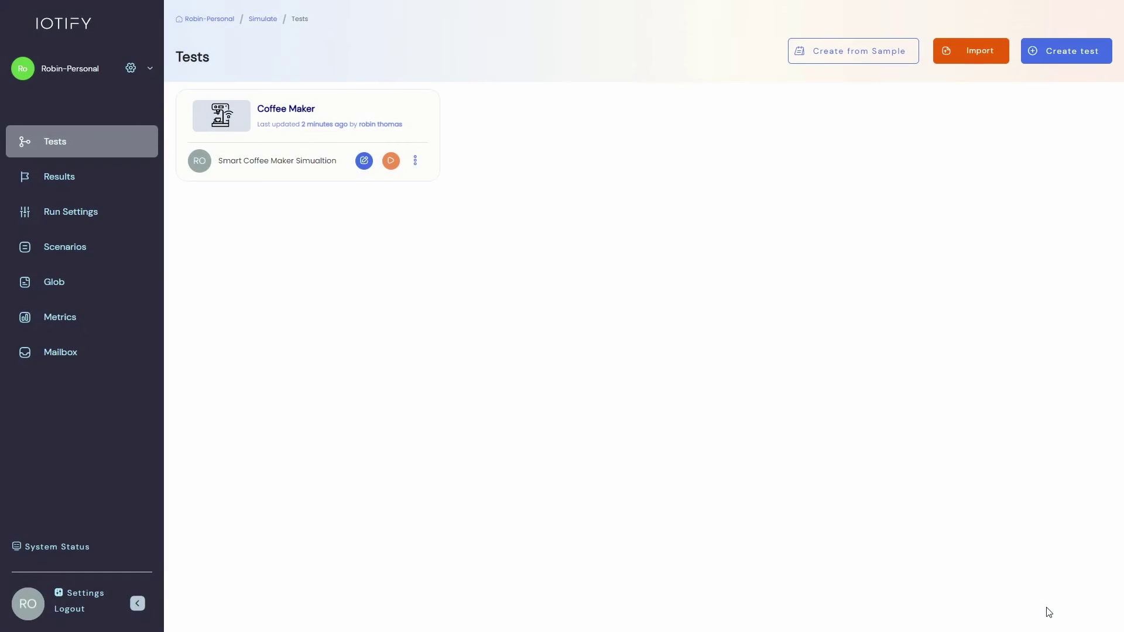
Open the practical-giralda run's result details and show its per-iteration logs.
{"action": "left_click", "coordinate": [112, 177]}
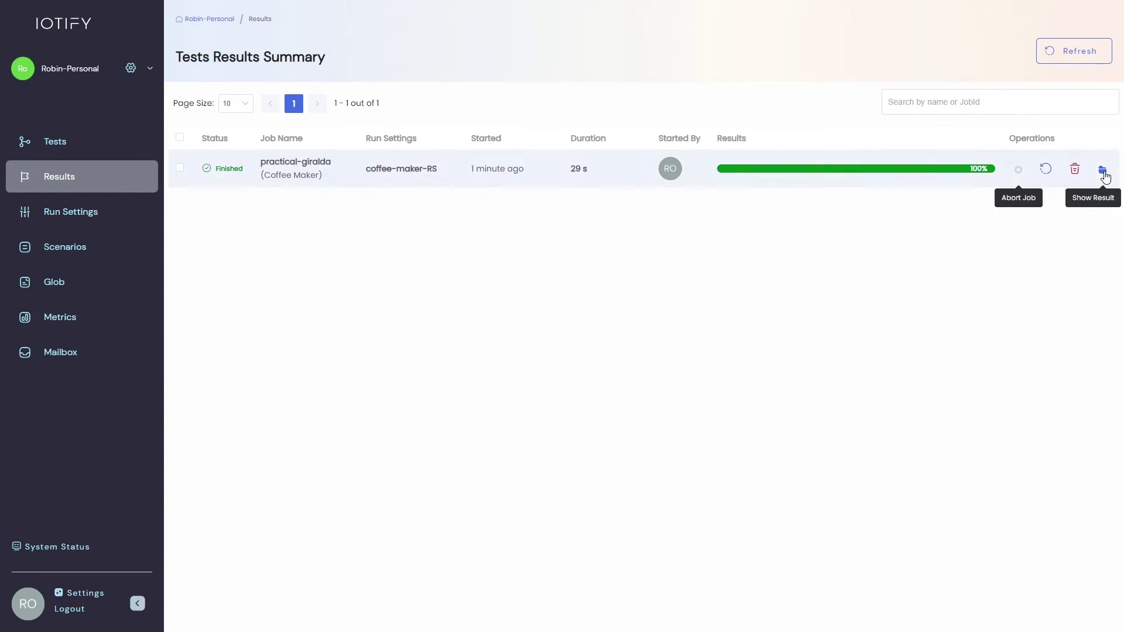
{"action": "left_click", "coordinate": [1103, 172]}
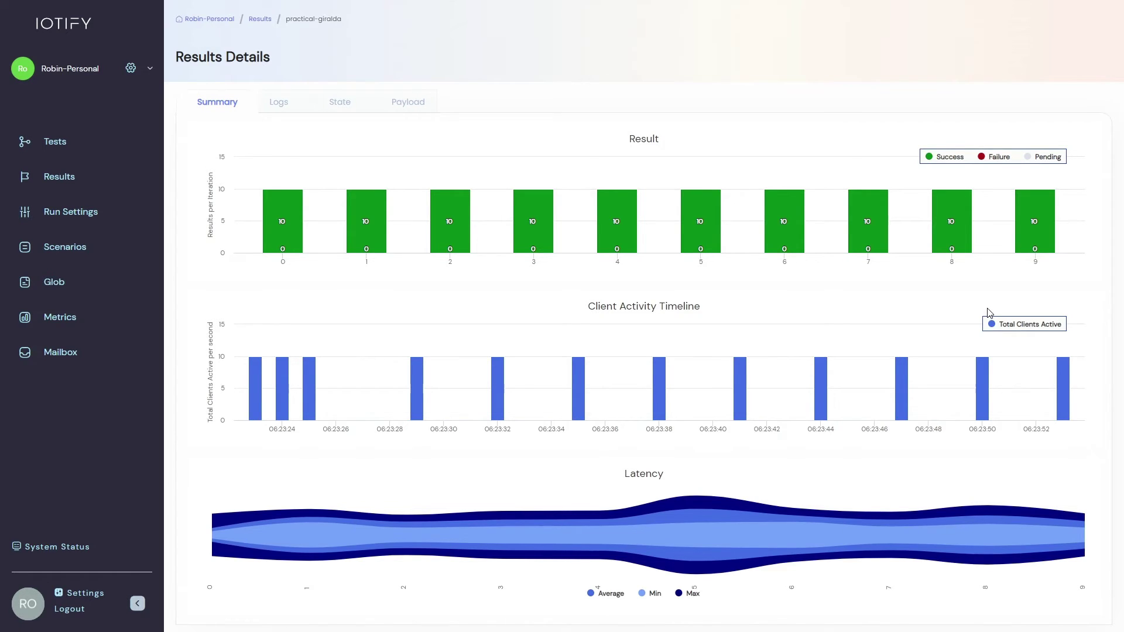
{"action": "left_click", "coordinate": [278, 106]}
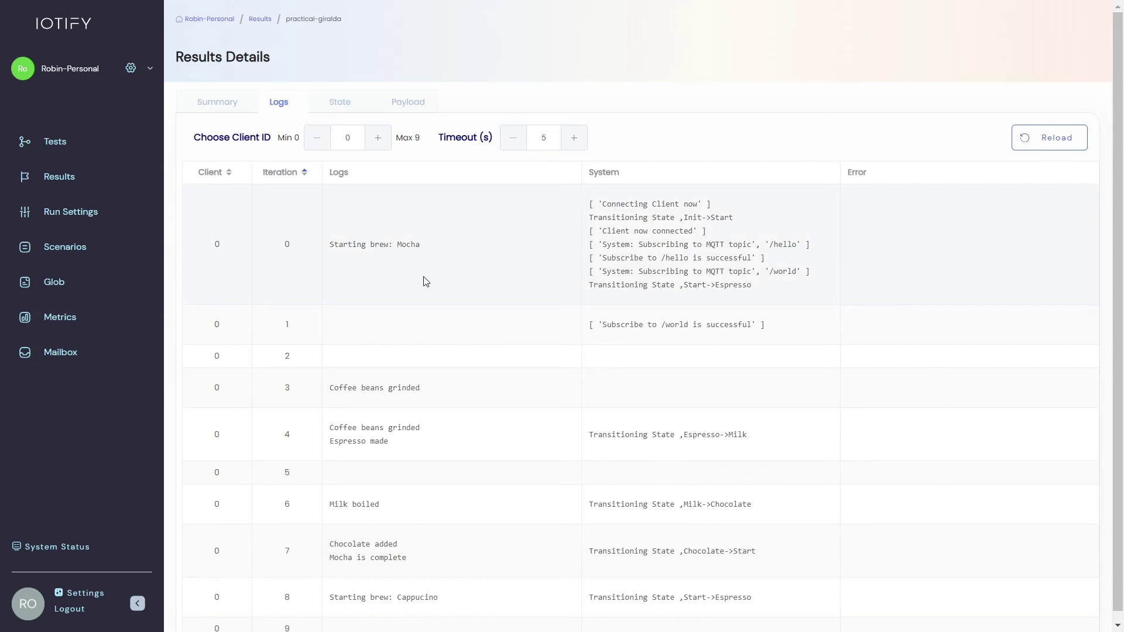
Open and close the Log Information details for client 0's first iteration.
{"action": "double_click", "coordinate": [637, 285]}
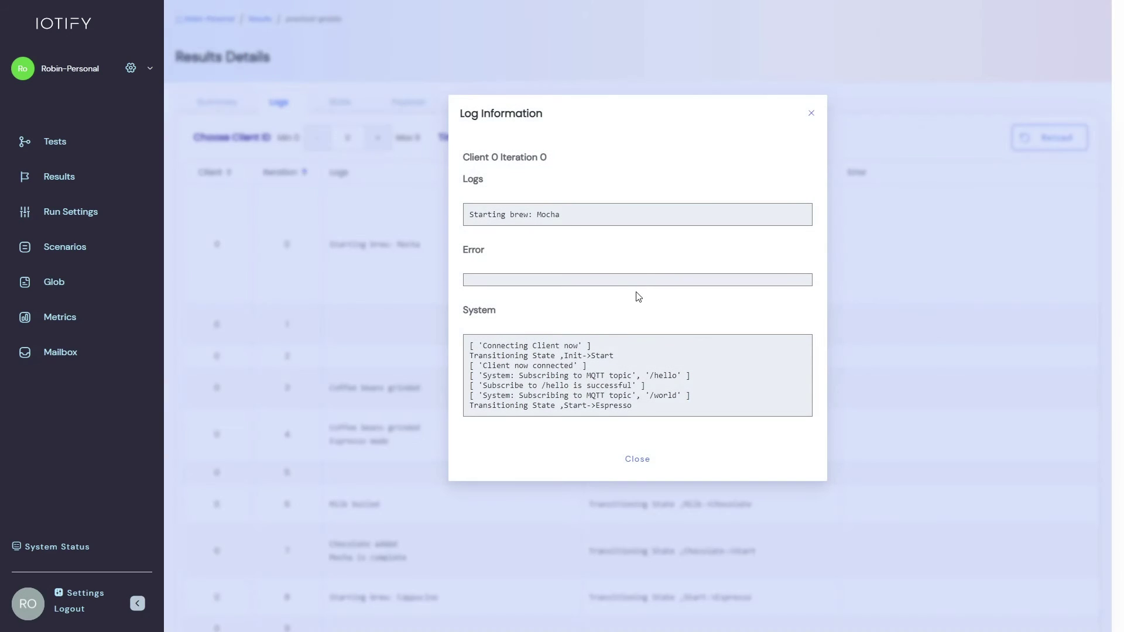
{"action": "left_click", "coordinate": [884, 302]}
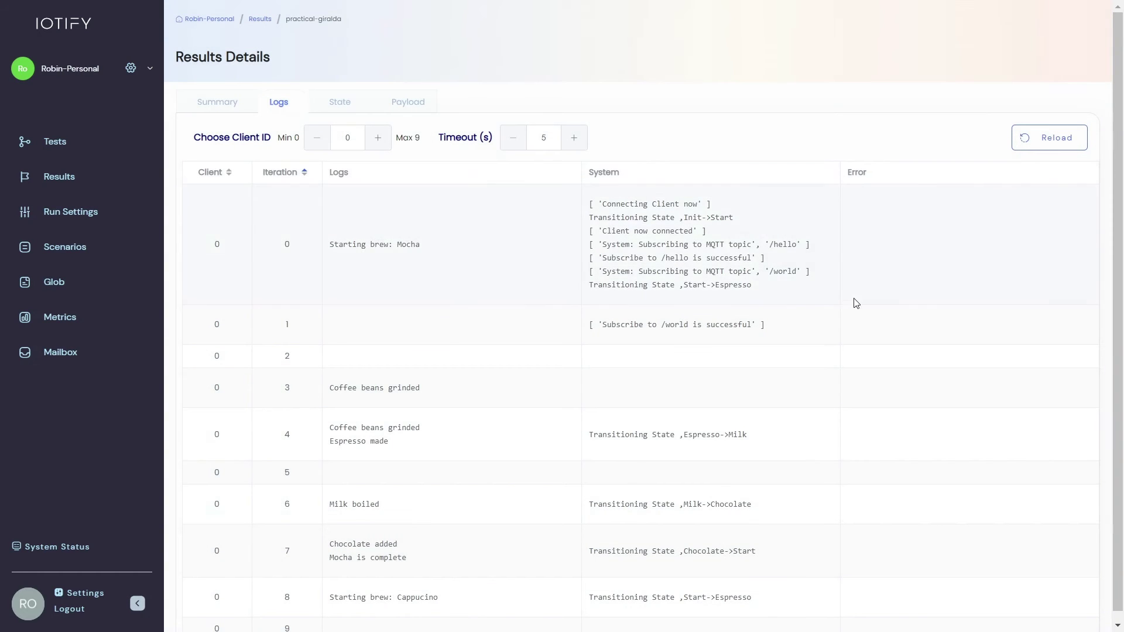
Inspect device states with Format toggled on and off, then show sent payloads formatted.
{"action": "left_click", "coordinate": [358, 106]}
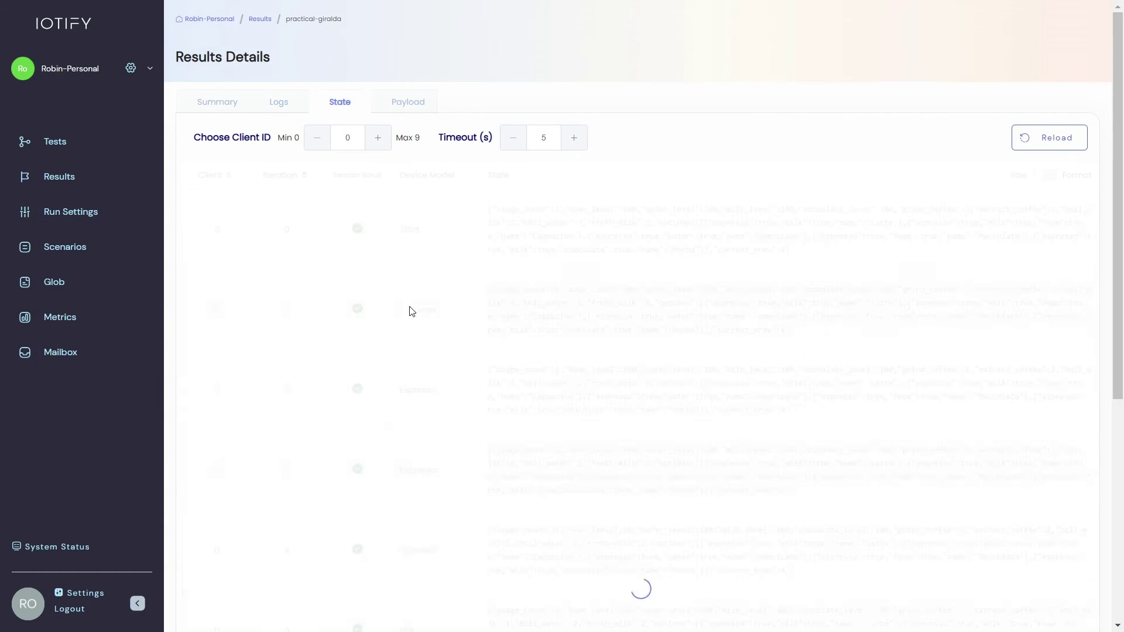
{"action": "double_click", "coordinate": [556, 385]}
{"action": "left_click", "coordinate": [1044, 176]}
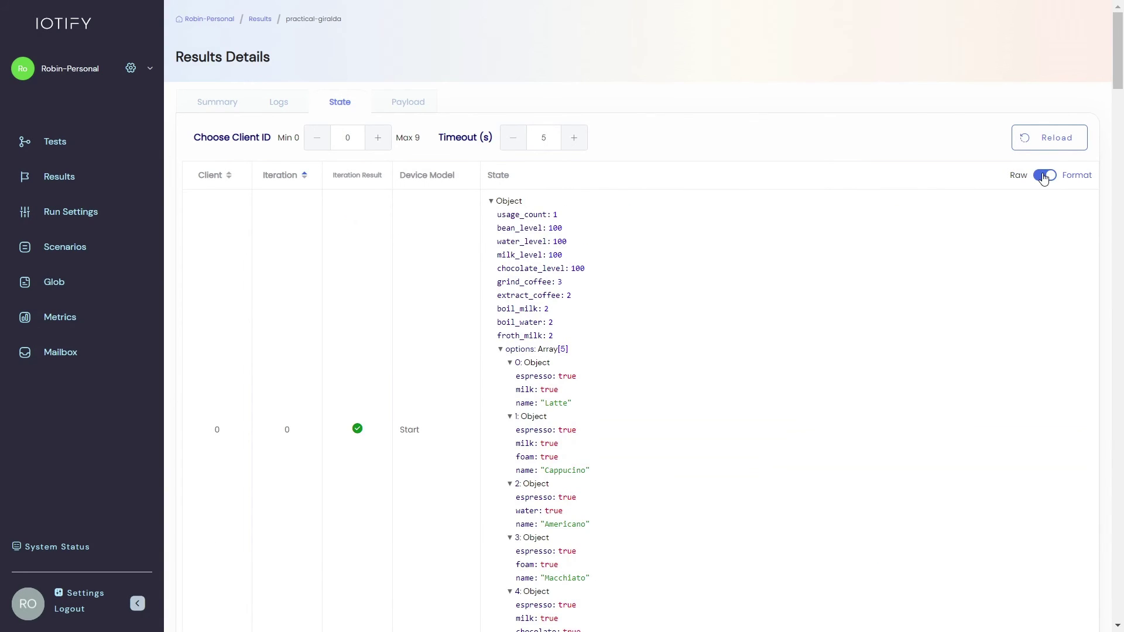
{"action": "left_click", "coordinate": [1043, 175]}
{"action": "left_click", "coordinate": [418, 106]}
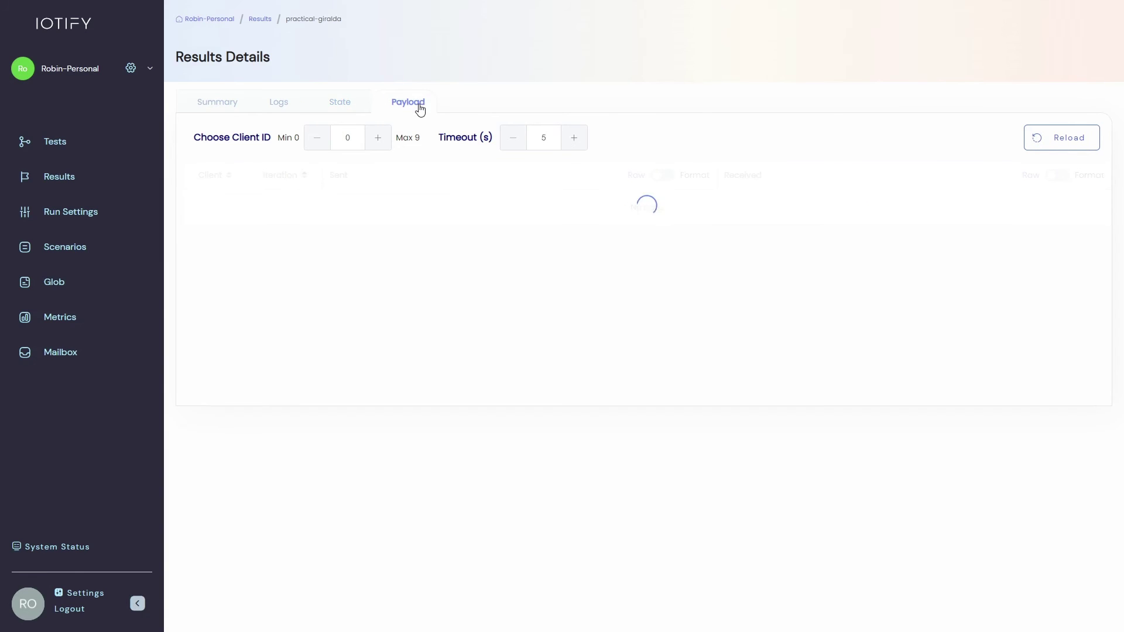
{"action": "left_click", "coordinate": [657, 176]}
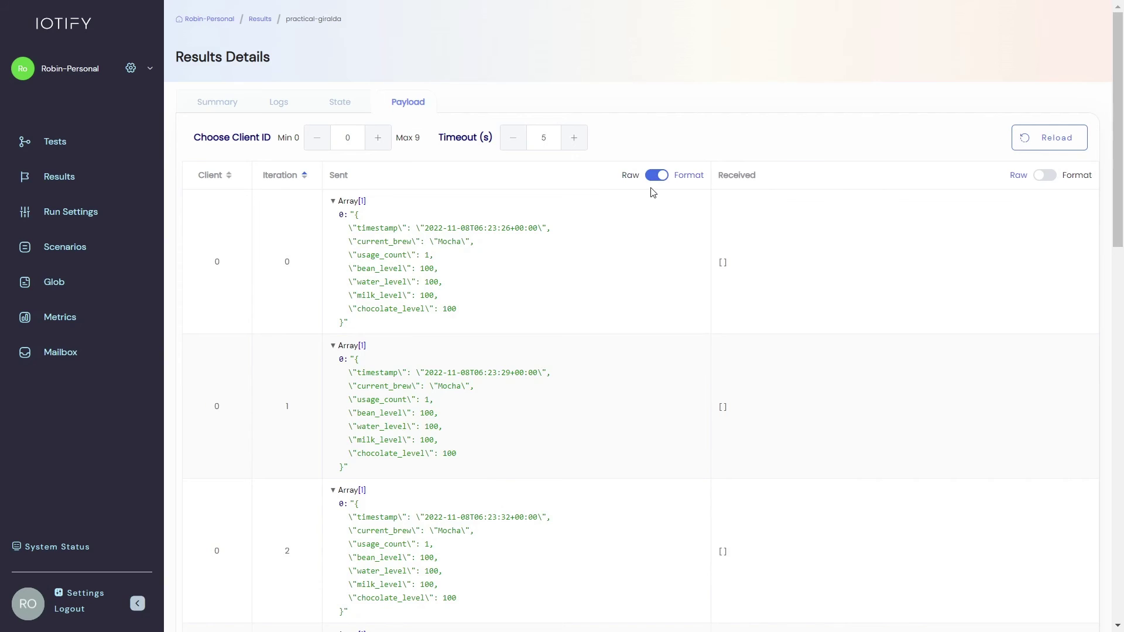
Chart send_latency per Seconds using the Maximum aggregate on the Metrics Dashboard.
{"action": "left_click", "coordinate": [114, 323]}
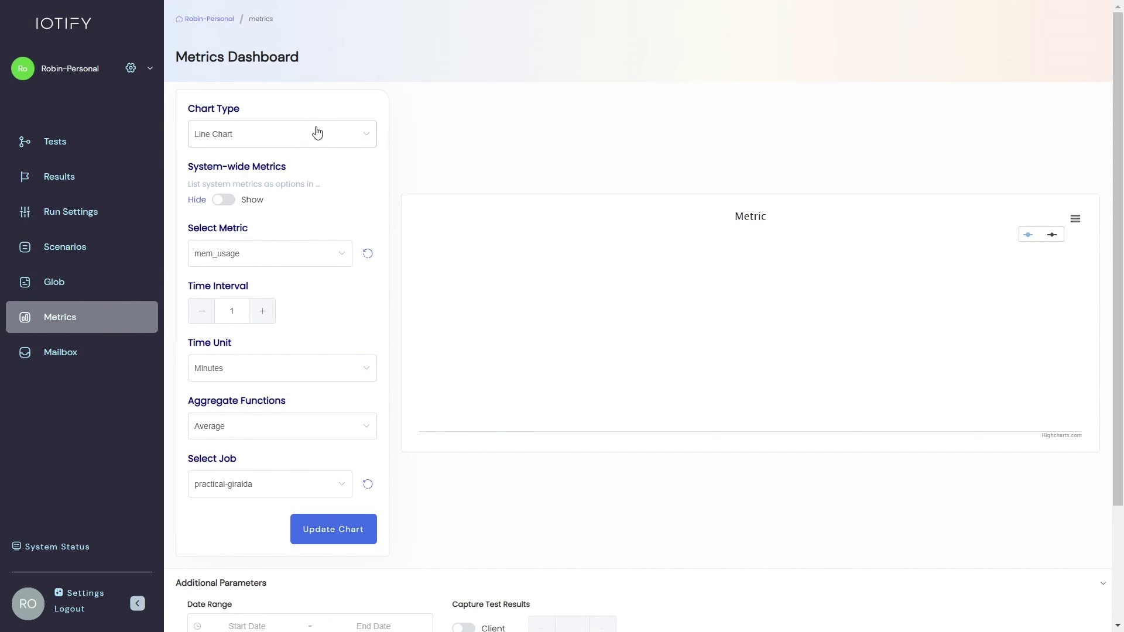
{"action": "left_click", "coordinate": [284, 246]}
{"action": "left_click", "coordinate": [254, 316]}
{"action": "left_click", "coordinate": [281, 368]}
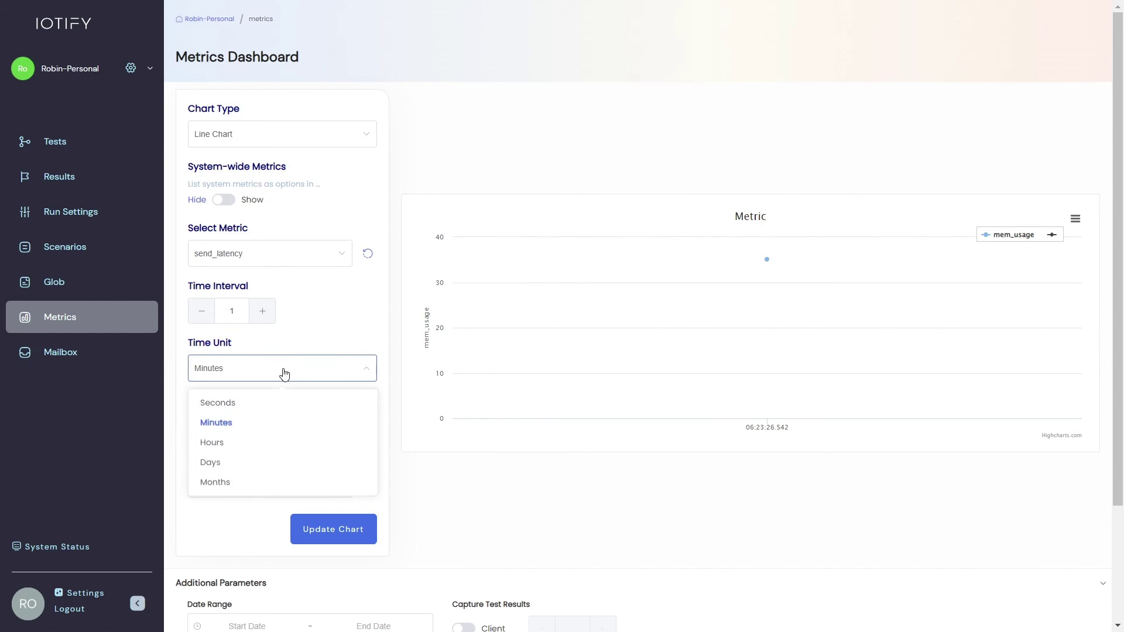
{"action": "left_click", "coordinate": [269, 408]}
{"action": "left_click", "coordinate": [268, 425]}
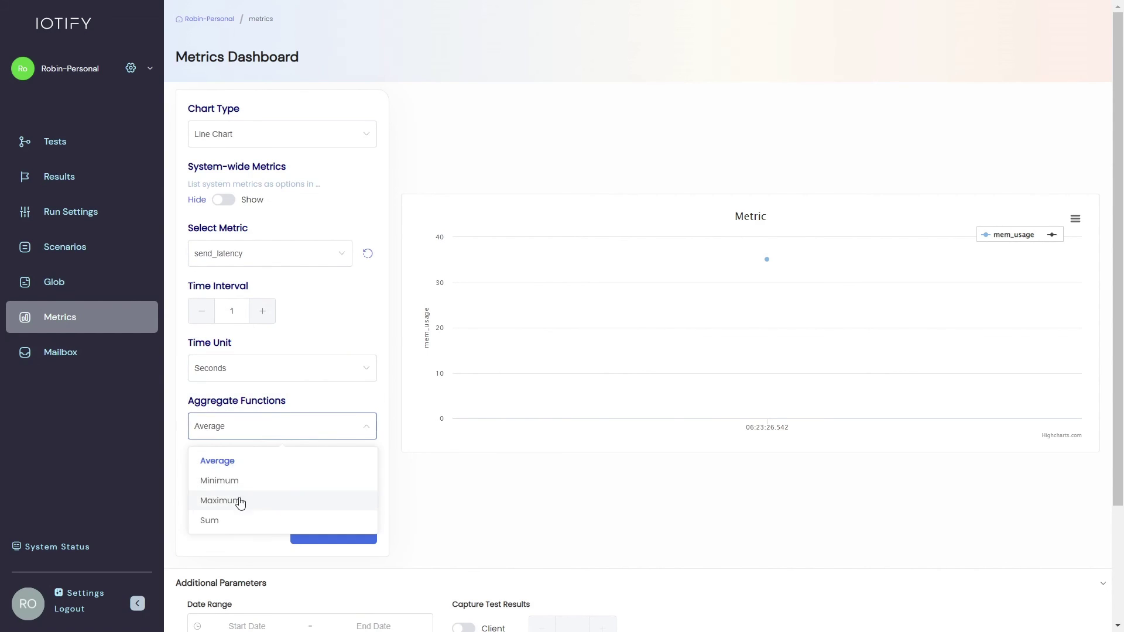
{"action": "left_click", "coordinate": [240, 502]}
{"action": "left_click", "coordinate": [324, 530]}
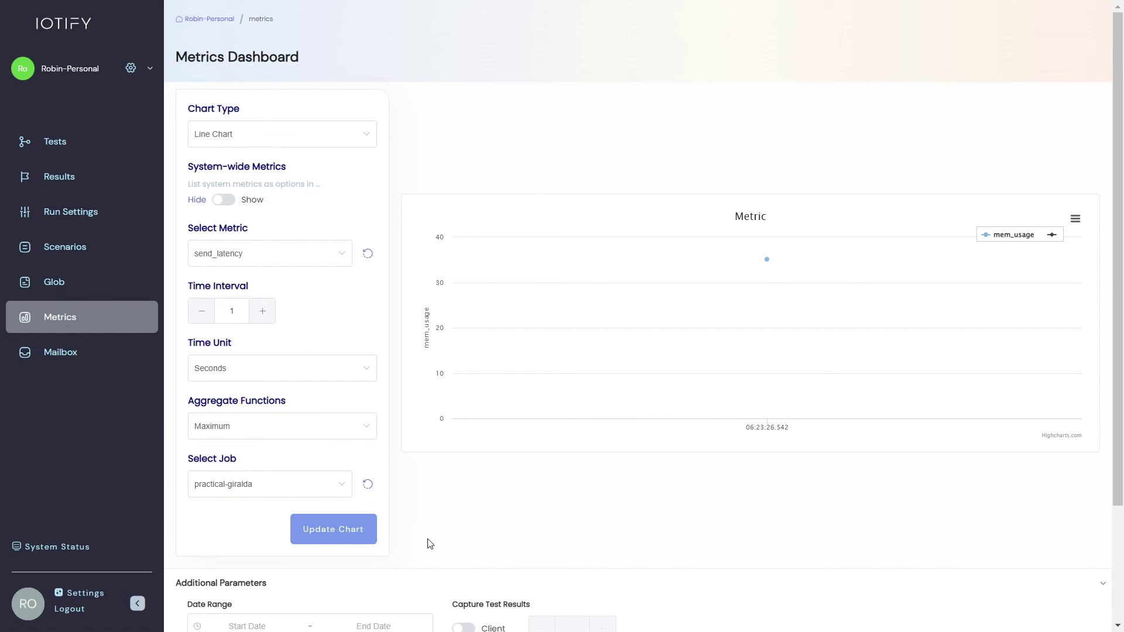